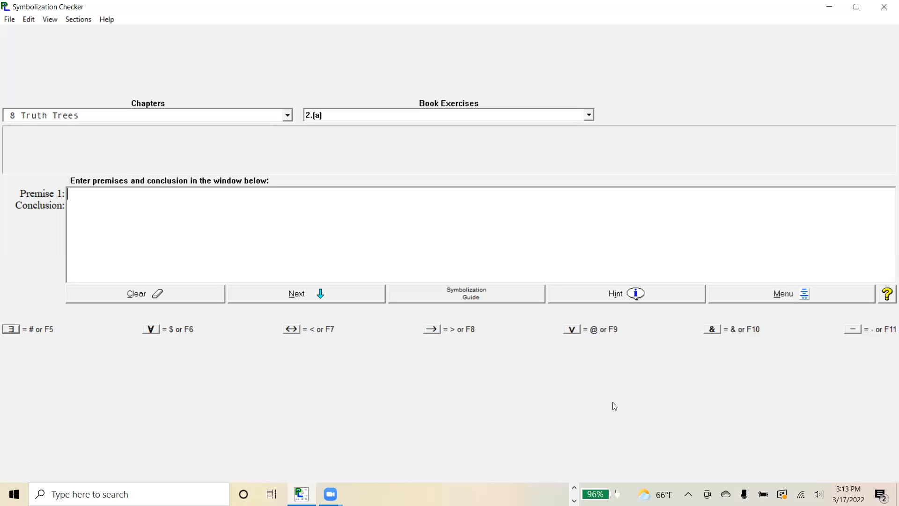
Step: Enter ∃xSx as the premise and ∀xSx as the conclusion for exercise 2.(a)
{"action": "type", "text": "#x"}
{"action": "type", "text": "Sx"}
{"action": "type", "text": ")"}
{"action": "left_click", "coordinate": [82, 194]}
{"action": "type", "text": "("}
{"action": "key", "text": "BackSpace"}
{"action": "left_click", "coordinate": [103, 192]}
{"action": "key", "text": "BackSpace"}
{"action": "key", "text": "Return"}
{"action": "type", "text": "$xSx"}
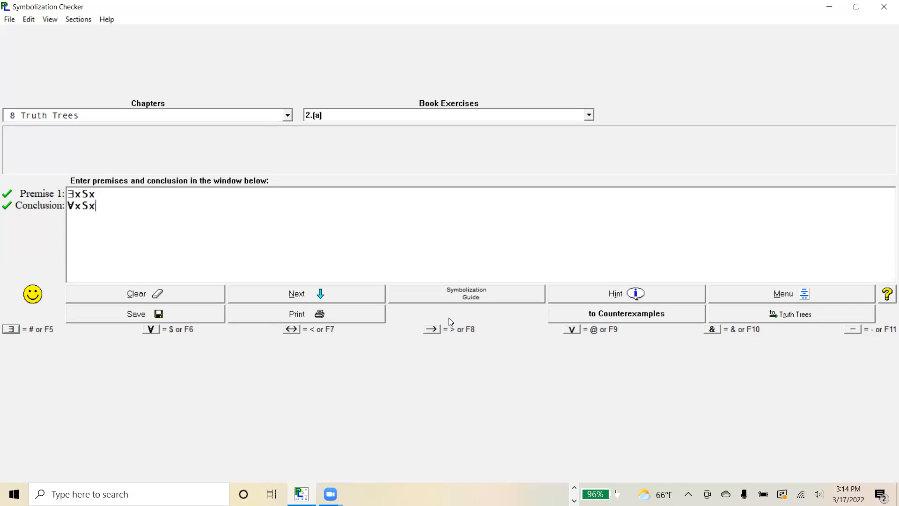
Step: Open the symbolized sequent as a truth tree and dismiss the introductory instructions, keeping ∃xSx selected for decomposition
{"action": "left_click", "coordinate": [754, 318]}
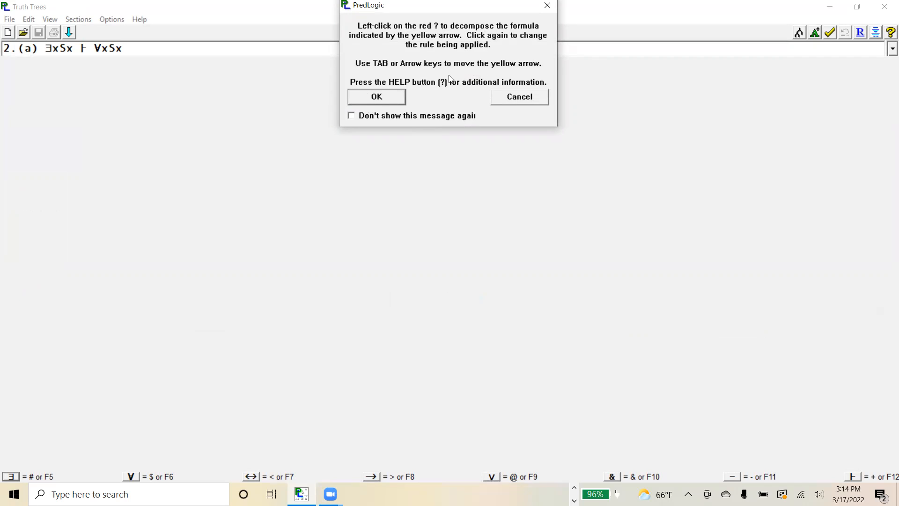
{"action": "left_click", "coordinate": [551, 5]}
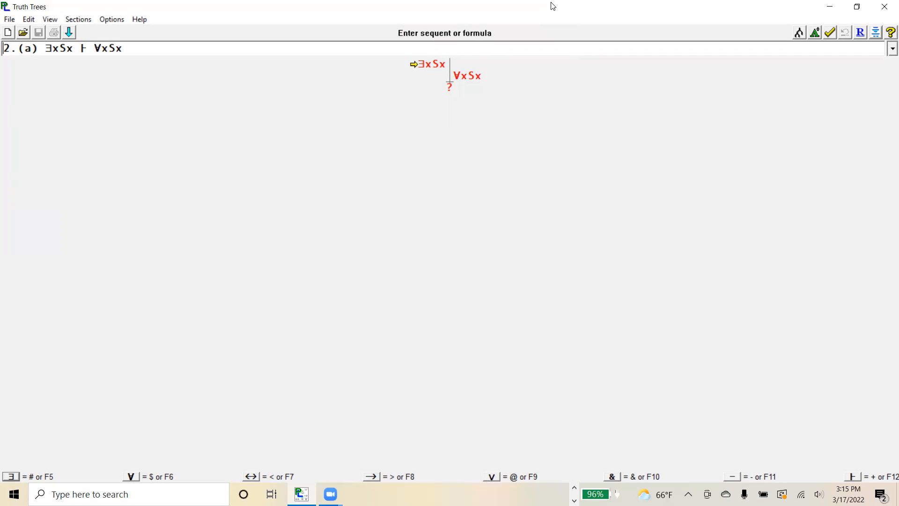
{"action": "key", "text": "Down"}
{"action": "key", "text": "Up"}
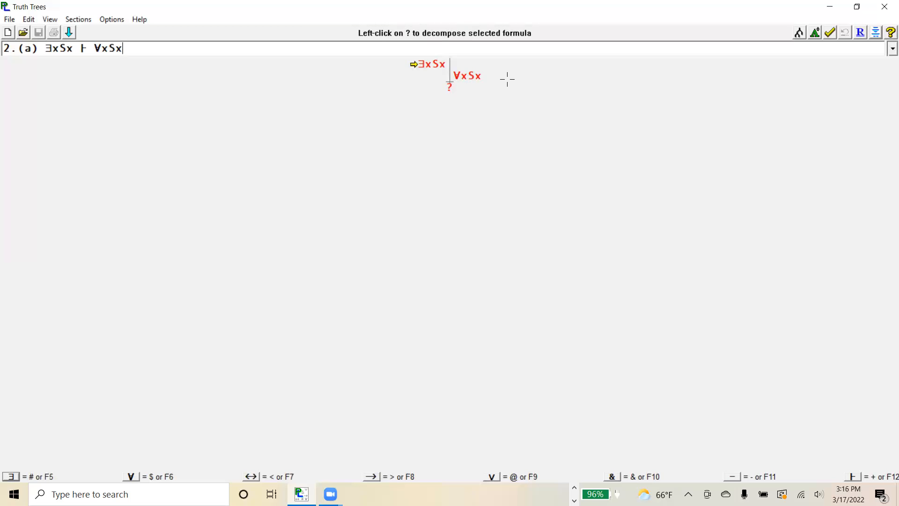
Step: Decompose ∃xSx in the tree, instantiating x with the constant b
{"action": "left_click", "coordinate": [451, 87]}
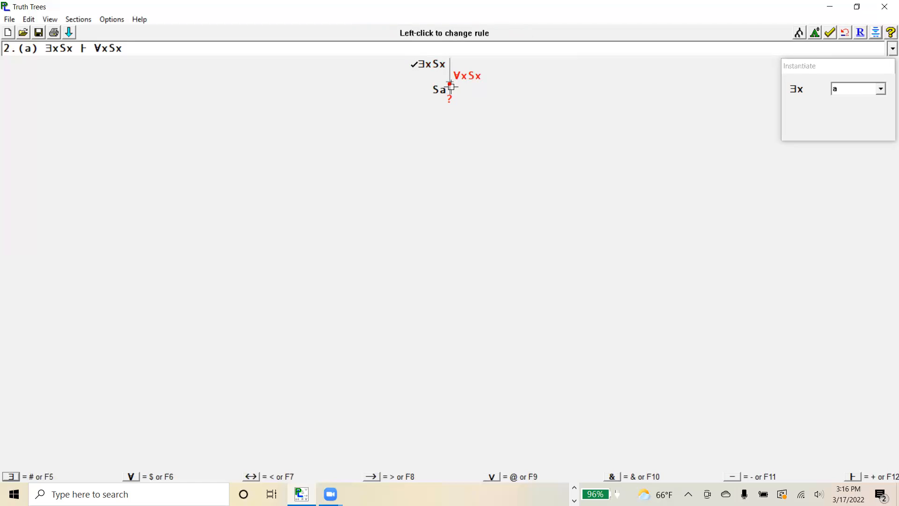
{"action": "left_click", "coordinate": [882, 89]}
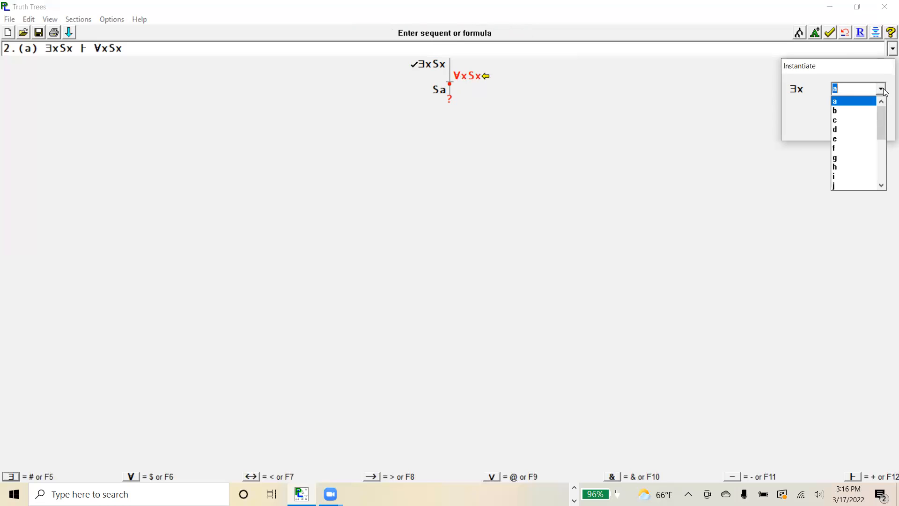
{"action": "left_click", "coordinate": [845, 112]}
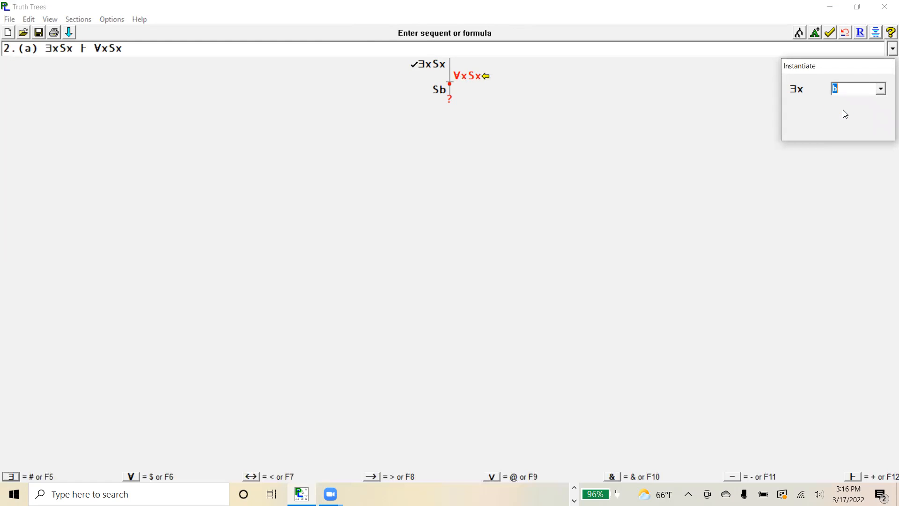
{"action": "left_click", "coordinate": [688, 122]}
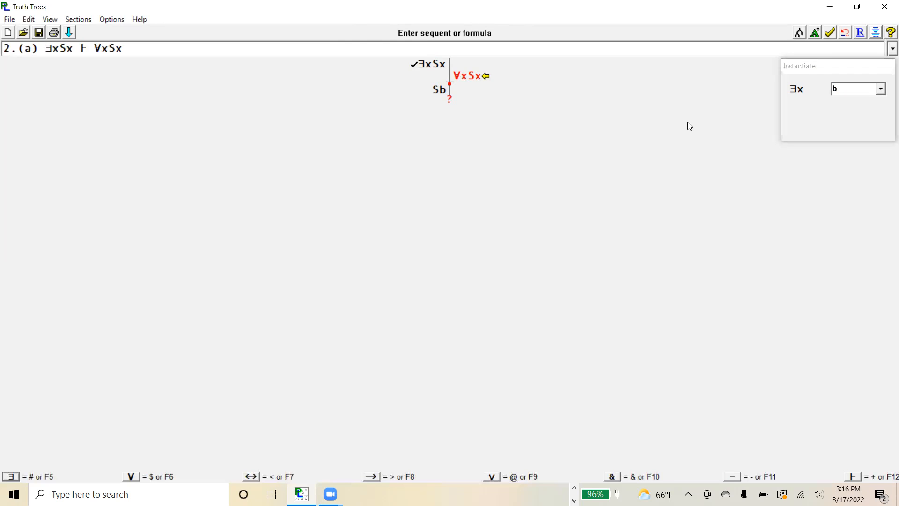
Step: Decompose ∀xSx with the instance on the false side of the branch, instantiating x with the constant a
{"action": "left_click", "coordinate": [449, 98]}
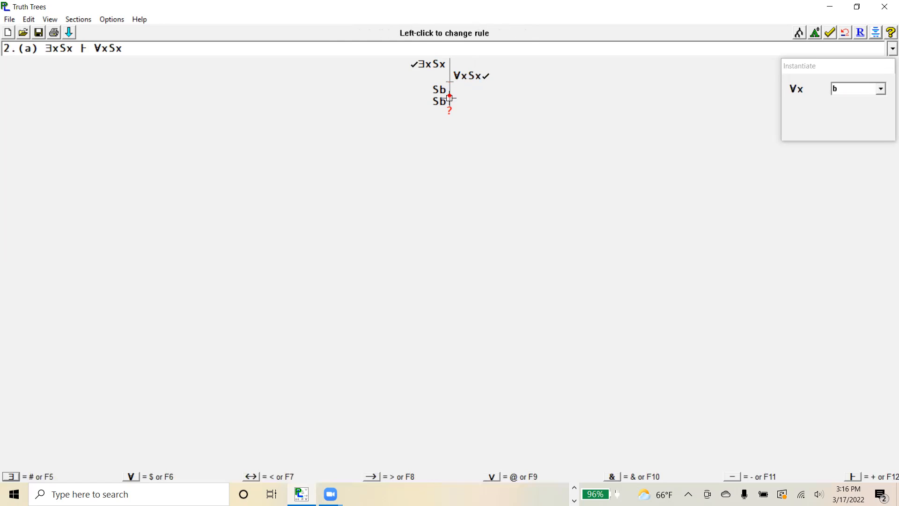
{"action": "left_click", "coordinate": [450, 99]}
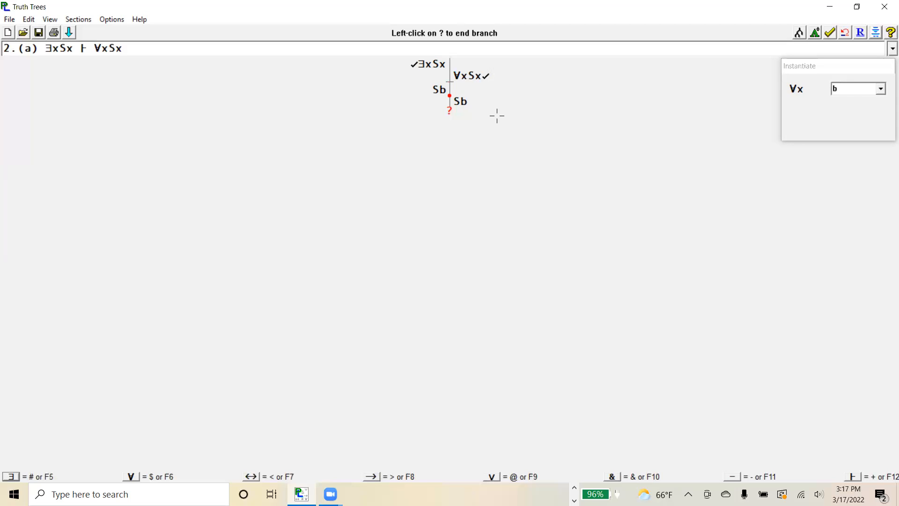
{"action": "left_click", "coordinate": [449, 111]}
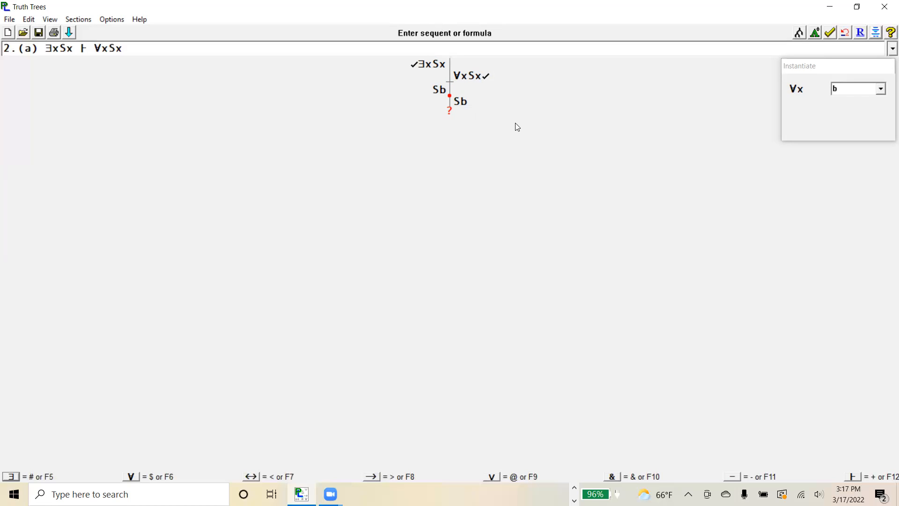
{"action": "left_click", "coordinate": [882, 91]}
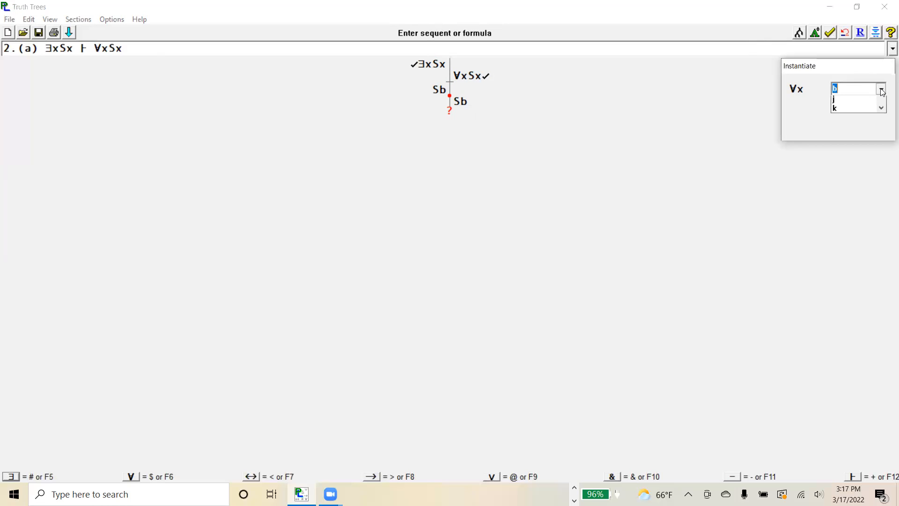
{"action": "scroll", "coordinate": [870, 103], "scroll_direction": "up", "scroll_amount": 1}
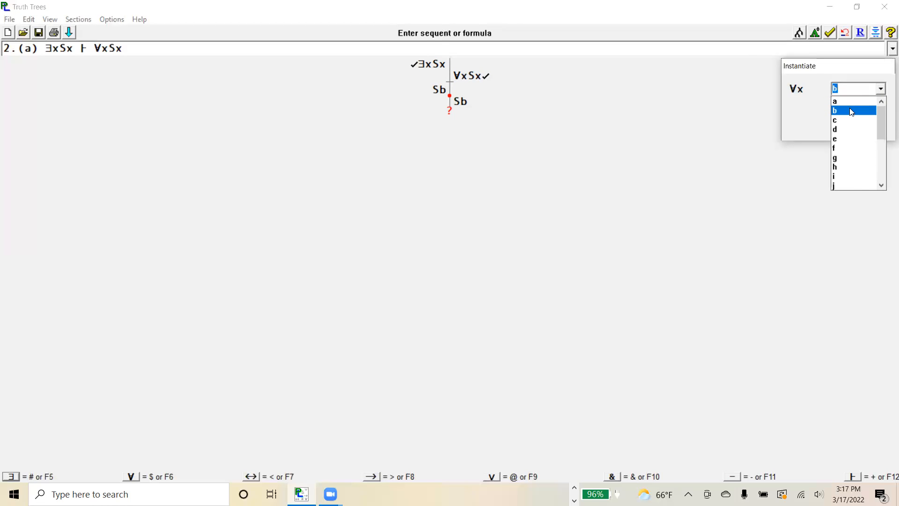
{"action": "left_click", "coordinate": [845, 102]}
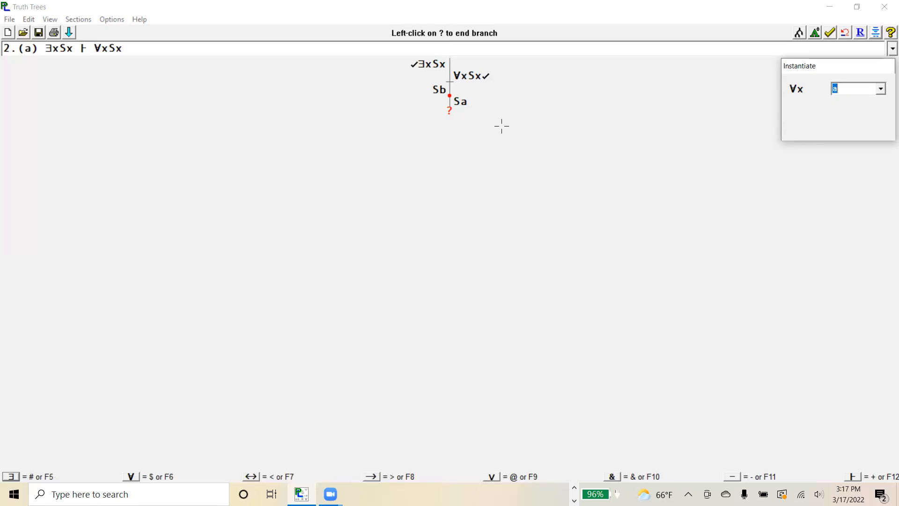
Step: Mark the end of the branch as open, and check the tree with Invalidity as the answer
{"action": "left_click", "coordinate": [448, 110]}
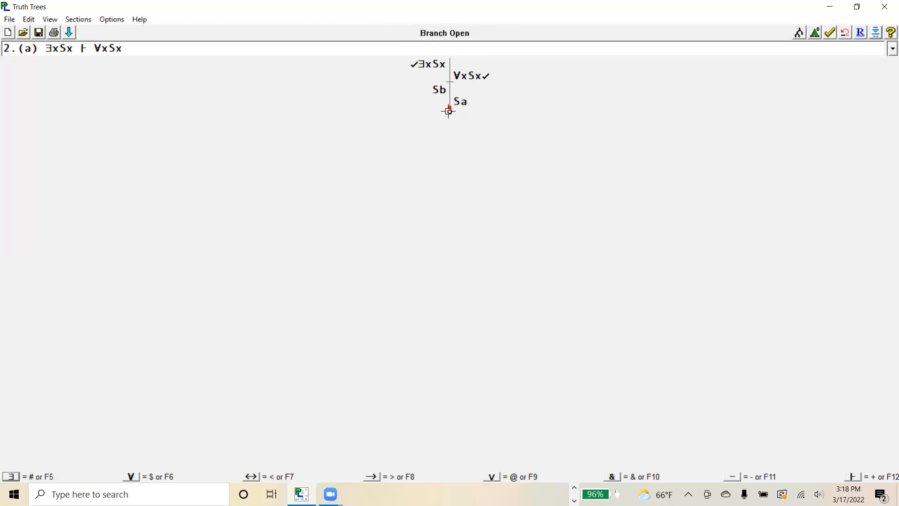
{"action": "left_click", "coordinate": [448, 111]}
{"action": "left_click", "coordinate": [448, 111]}
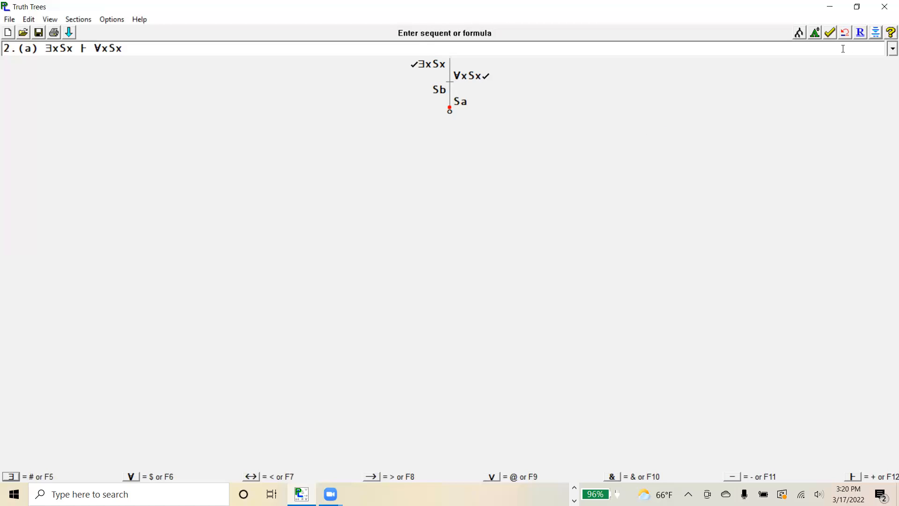
{"action": "left_click", "coordinate": [831, 33]}
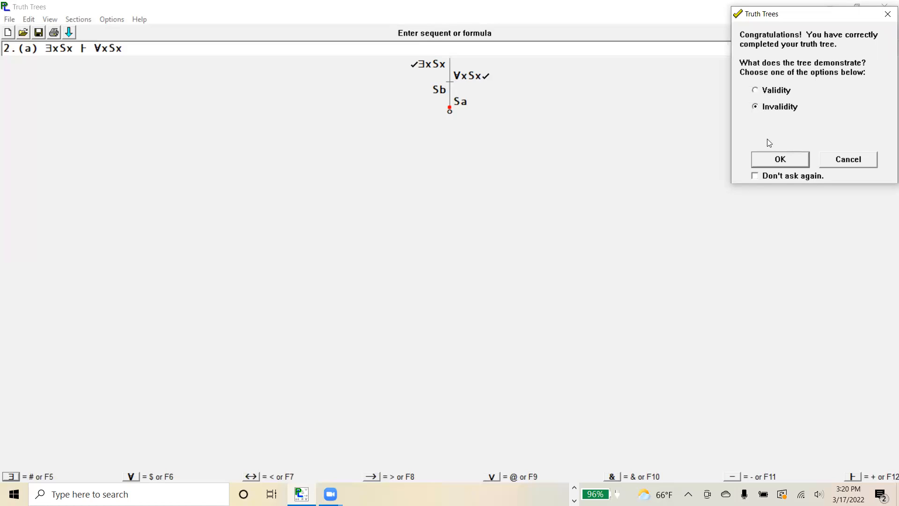
{"action": "left_click", "coordinate": [773, 163]}
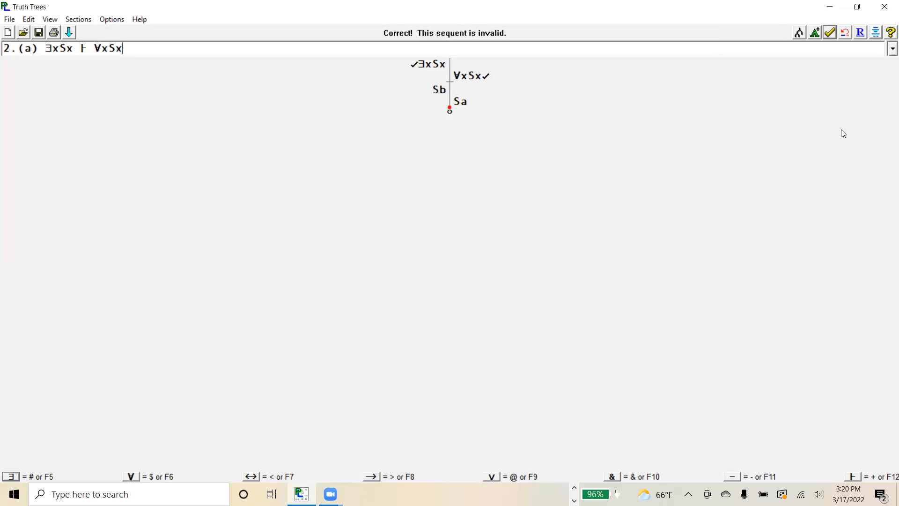
Step: Load practice problem 3, ∃x(Fx&Kx), -Fm ⊢ -Km
{"action": "left_click", "coordinate": [888, 51]}
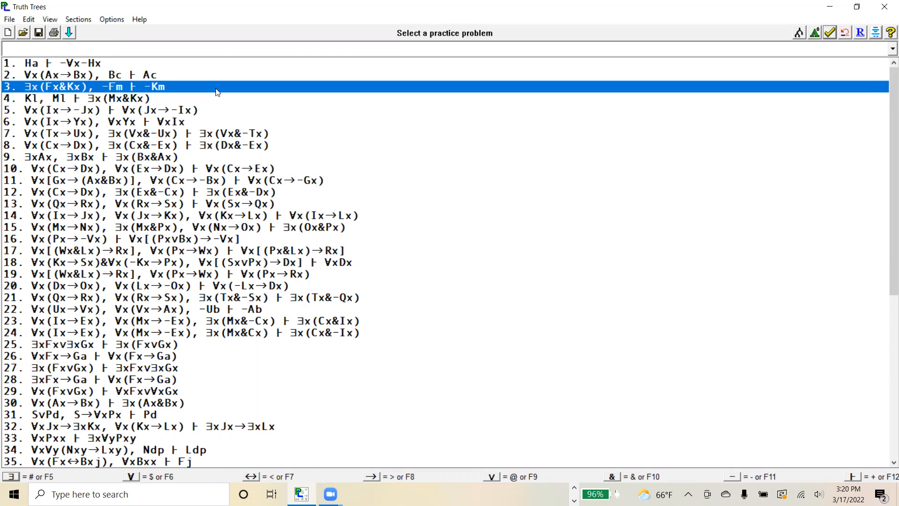
{"action": "left_click", "coordinate": [185, 87]}
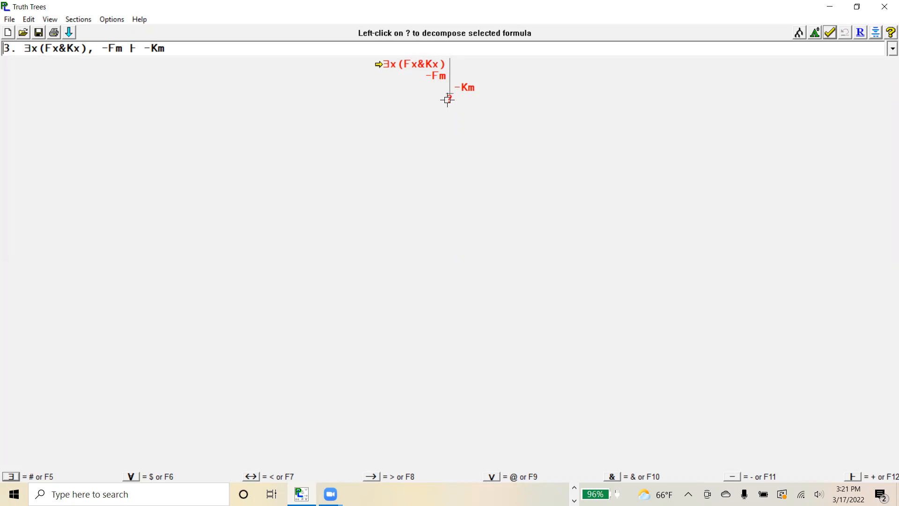
Step: Decompose ∃x(Fx&Kx), instantiating x with the constant m
{"action": "left_click", "coordinate": [448, 99]}
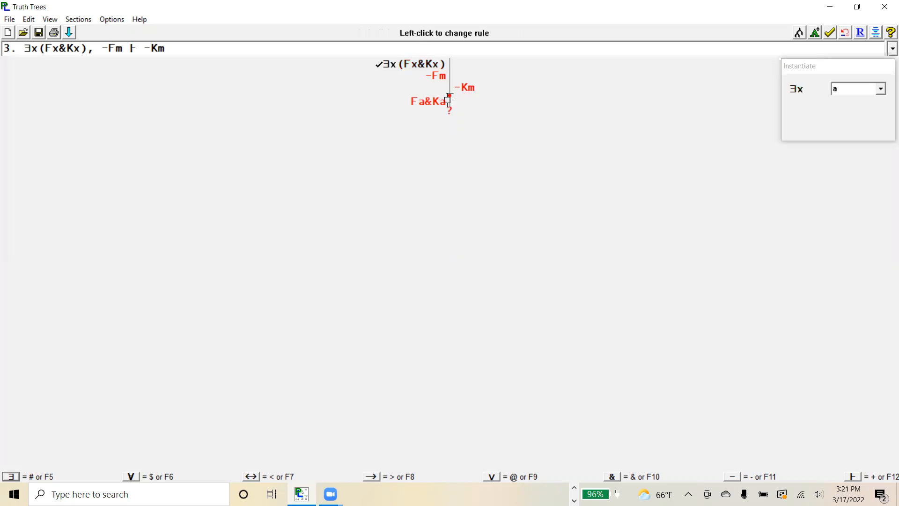
{"action": "left_click", "coordinate": [445, 101]}
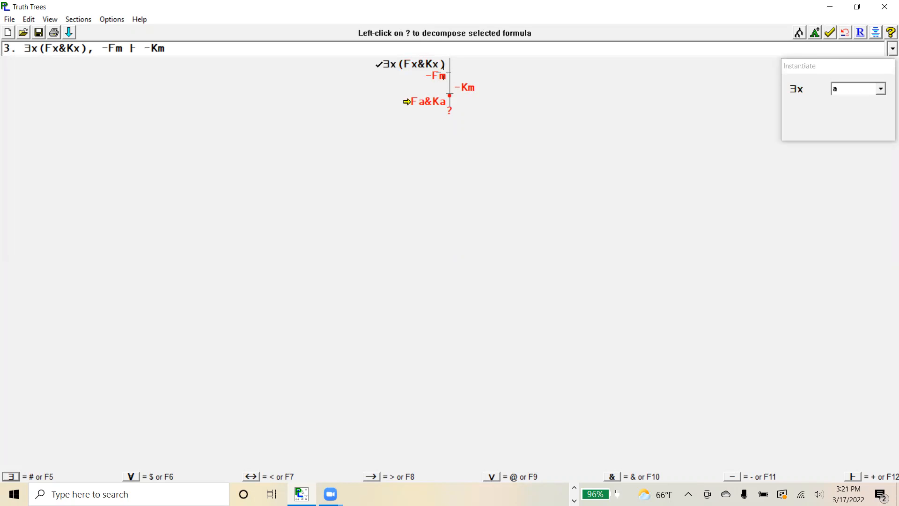
{"action": "left_click", "coordinate": [881, 89]}
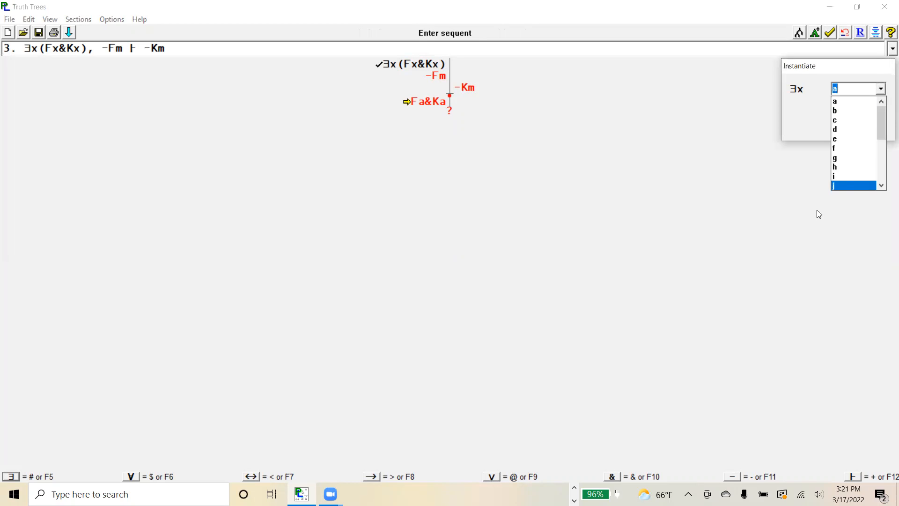
{"action": "scroll", "coordinate": [857, 169], "scroll_direction": "down", "scroll_amount": 4}
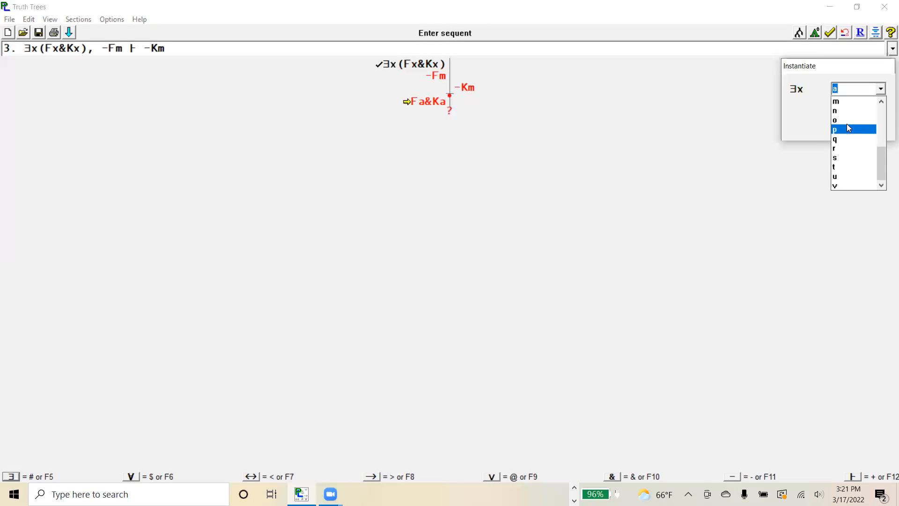
{"action": "left_click", "coordinate": [842, 101]}
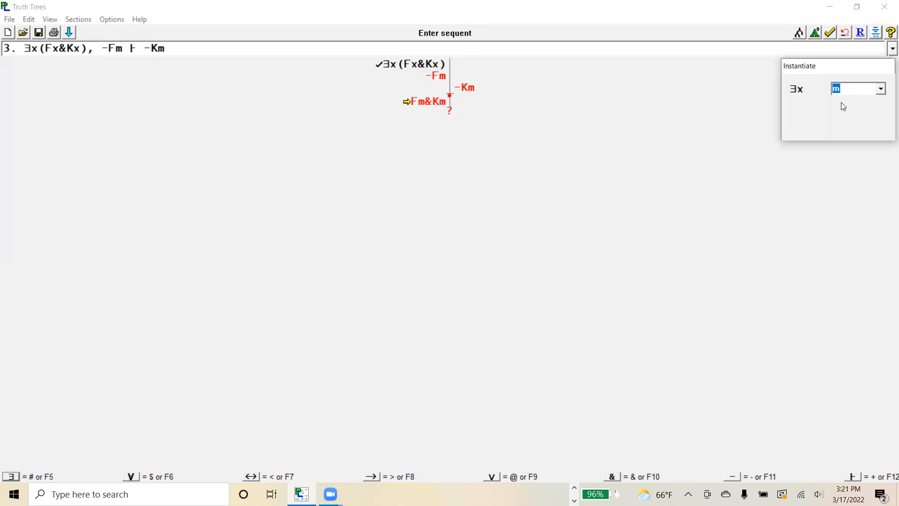
{"action": "left_click", "coordinate": [641, 122]}
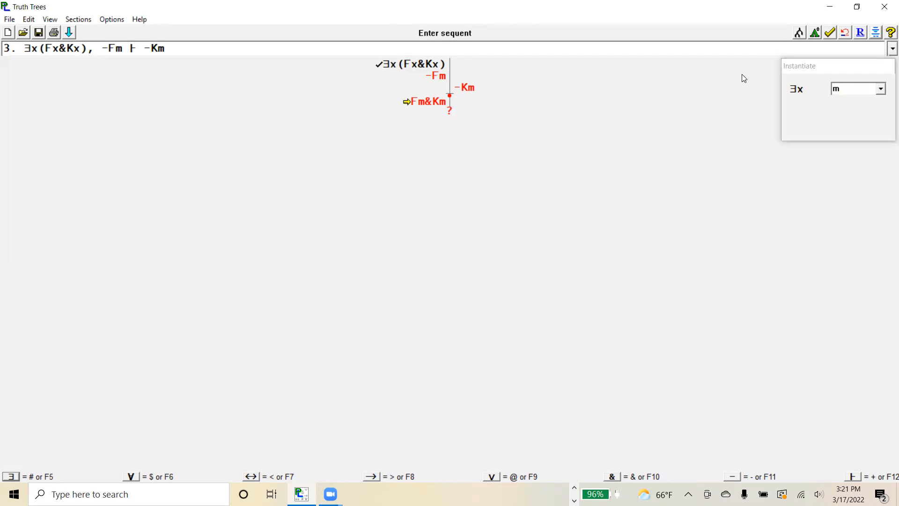
Step: Decompose Fm&Km into Fm and Km on the true side, -Fm into Fm on the false side, and -Km into Km on the true side
{"action": "left_click", "coordinate": [448, 112]}
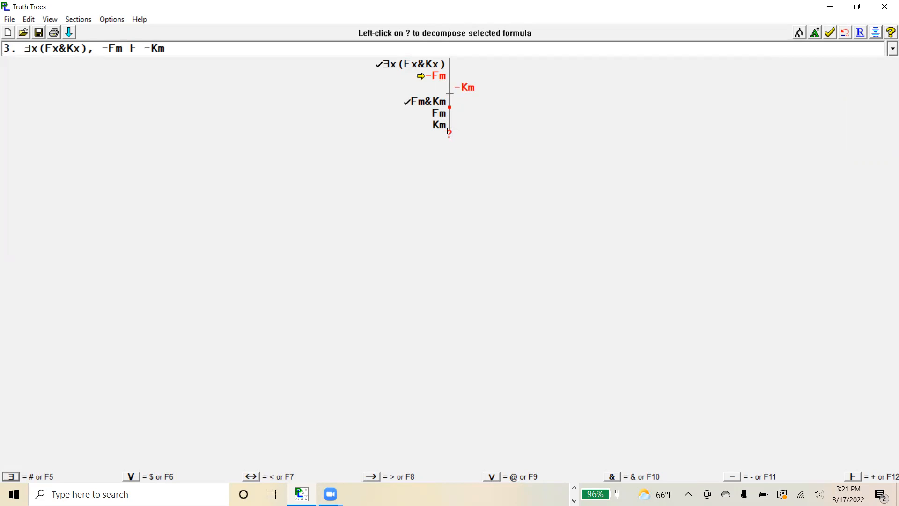
{"action": "left_click", "coordinate": [450, 131]}
{"action": "left_click", "coordinate": [450, 131]}
{"action": "left_click", "coordinate": [450, 145]}
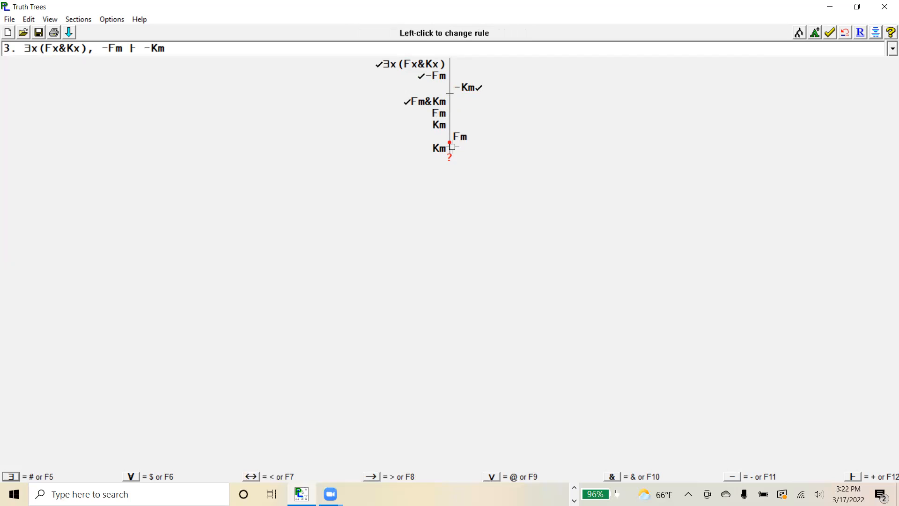
{"action": "left_click", "coordinate": [846, 33]}
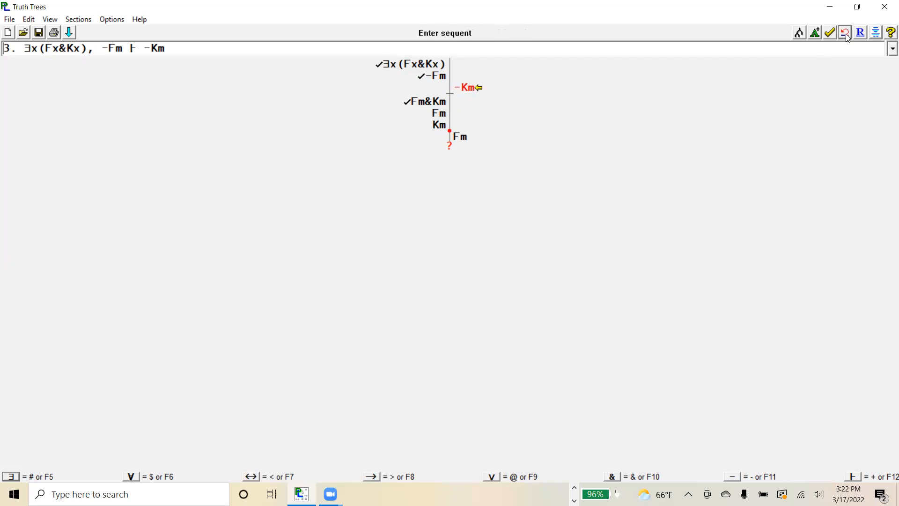
{"action": "left_click", "coordinate": [448, 145]}
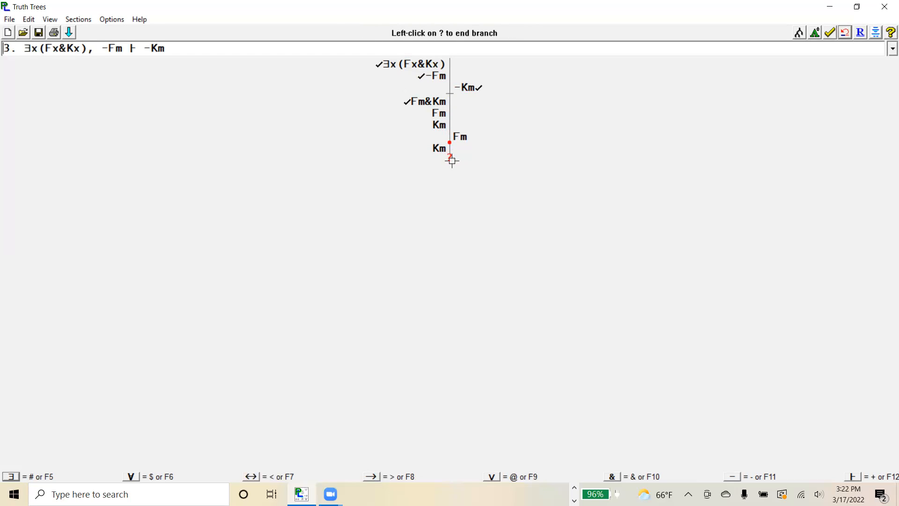
Step: Mark the end of the branch as closed, check the truth tree, and dismiss the checker's message
{"action": "left_click", "coordinate": [451, 157]}
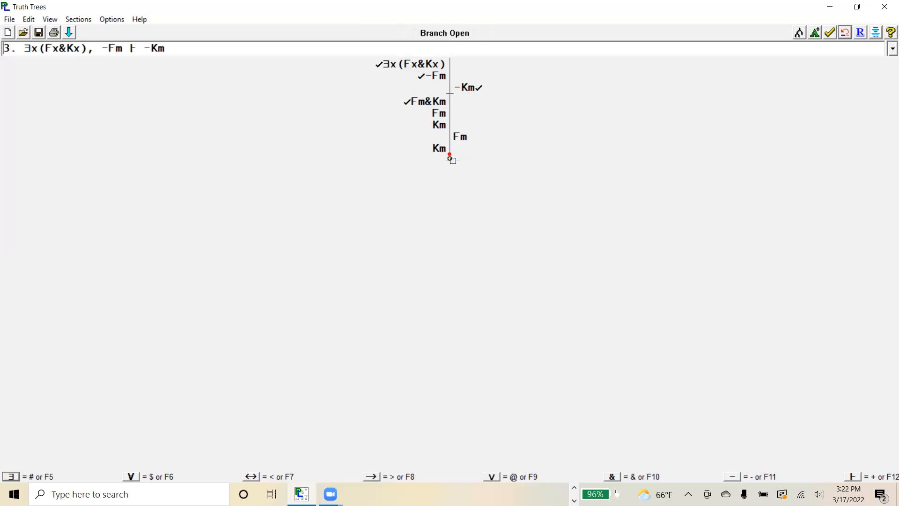
{"action": "left_click", "coordinate": [452, 159]}
{"action": "left_click", "coordinate": [831, 34]}
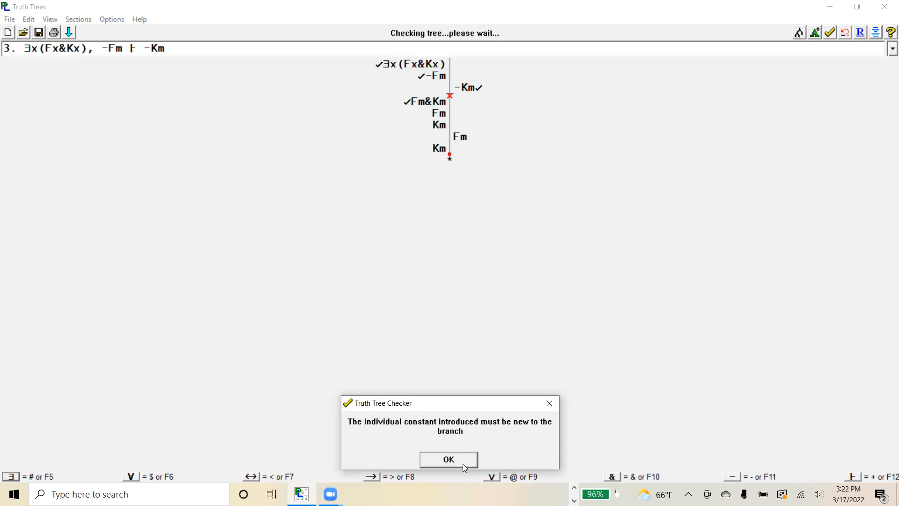
{"action": "left_click", "coordinate": [449, 460]}
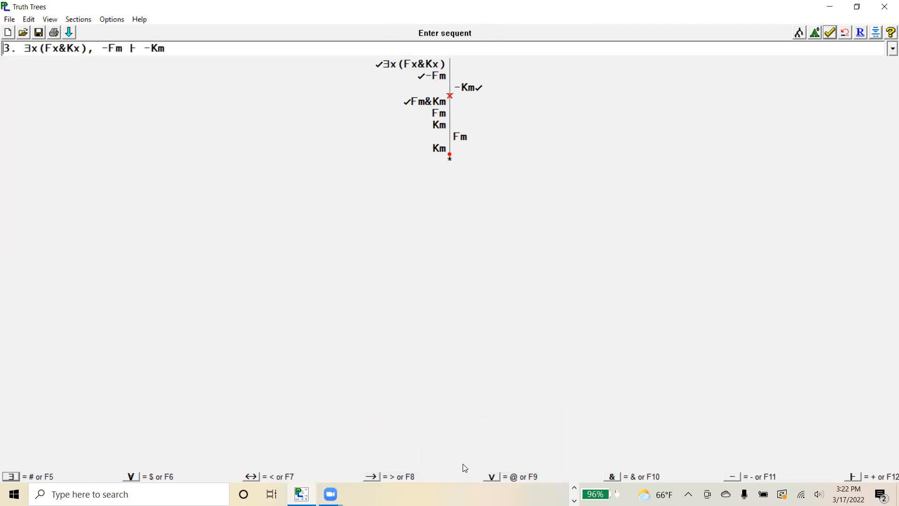
Step: Undo the tree back to its root and decompose ∃x(Fx&Kx) again, instantiating x with the constant n
{"action": "left_click", "coordinate": [449, 96]}
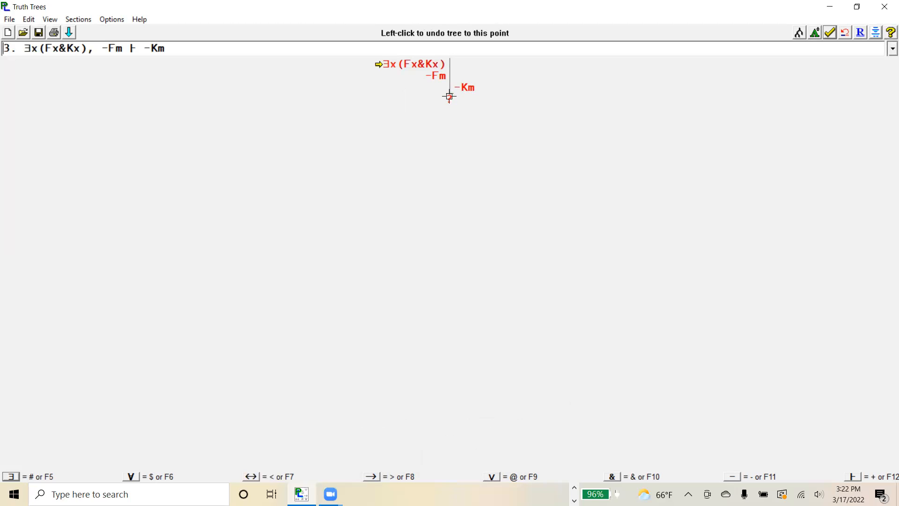
{"action": "left_click", "coordinate": [450, 97]}
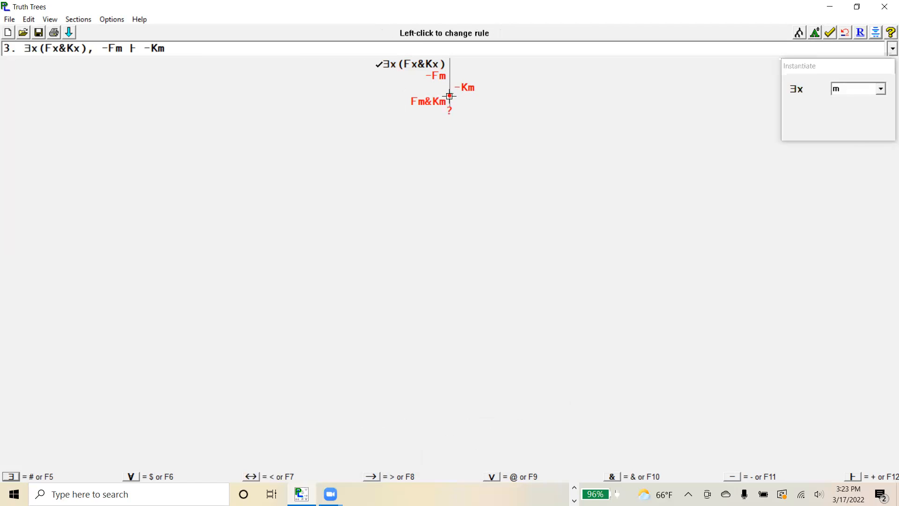
{"action": "left_click", "coordinate": [881, 89]}
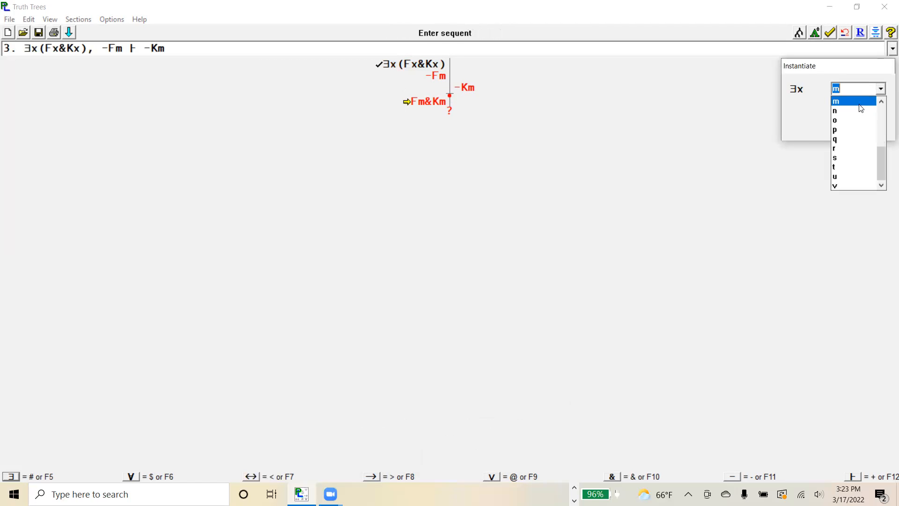
{"action": "left_click", "coordinate": [860, 111]}
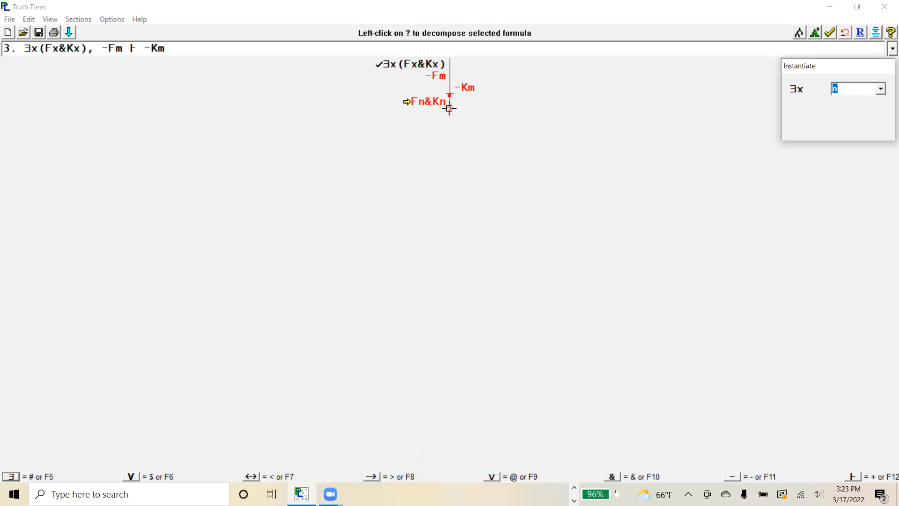
Step: Decompose Fn&Kn into Fn and Kn on the true side, -Km into Km on the true side, and -Fm into Fm on the false side
{"action": "left_click", "coordinate": [449, 109]}
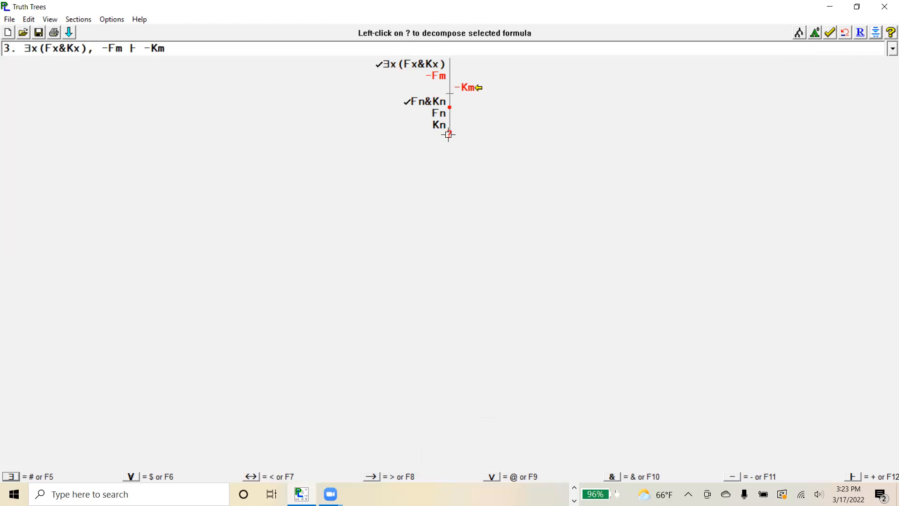
{"action": "left_click", "coordinate": [449, 134]}
{"action": "left_click", "coordinate": [448, 145]}
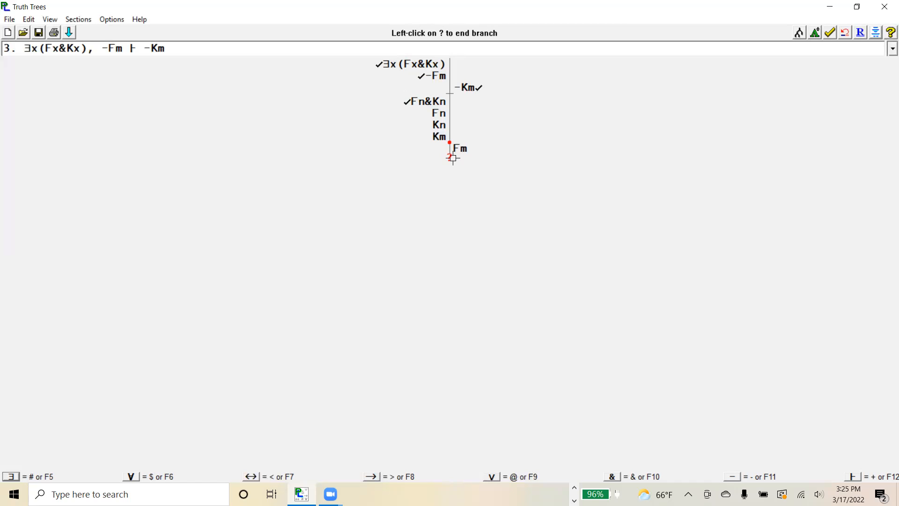
Step: Mark the end of the branch as open and check the truth tree, answering that it demonstrates Invalidity
{"action": "left_click", "coordinate": [452, 158]}
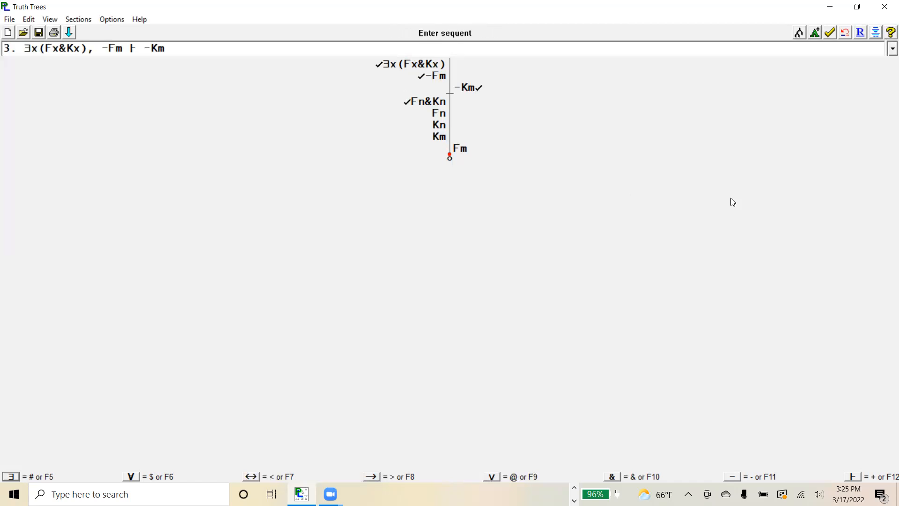
{"action": "left_click", "coordinate": [829, 31]}
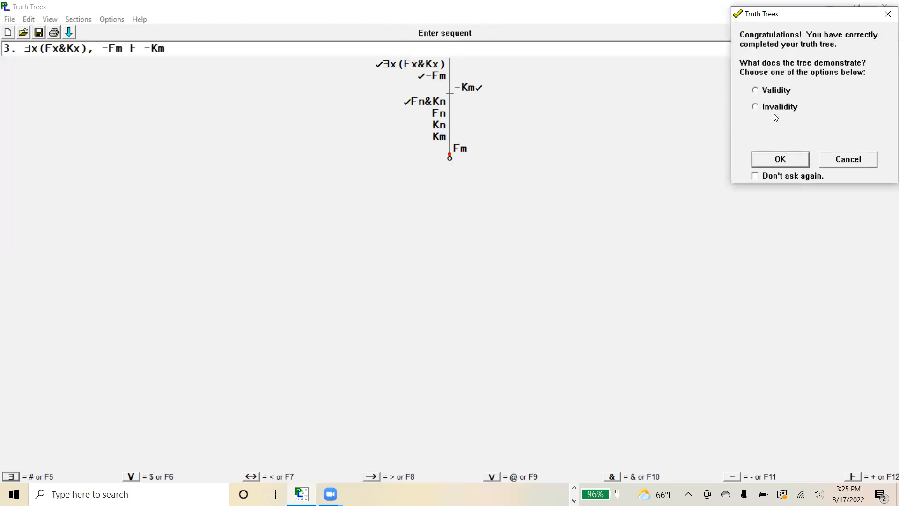
{"action": "left_click", "coordinate": [758, 108]}
{"action": "left_click", "coordinate": [780, 159]}
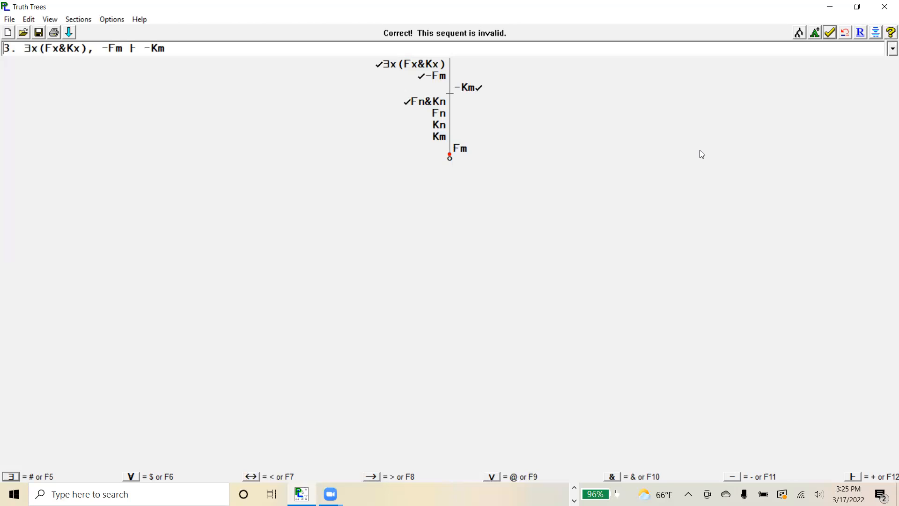
Step: Load practice problem 10, ∀x(Cx→Dx), ∀x(Ex→Dx) ⊢ ∀x(Cx→Ex), and decompose ∀x(Cx→Dx), instantiating x with the constant a
{"action": "left_click", "coordinate": [885, 53]}
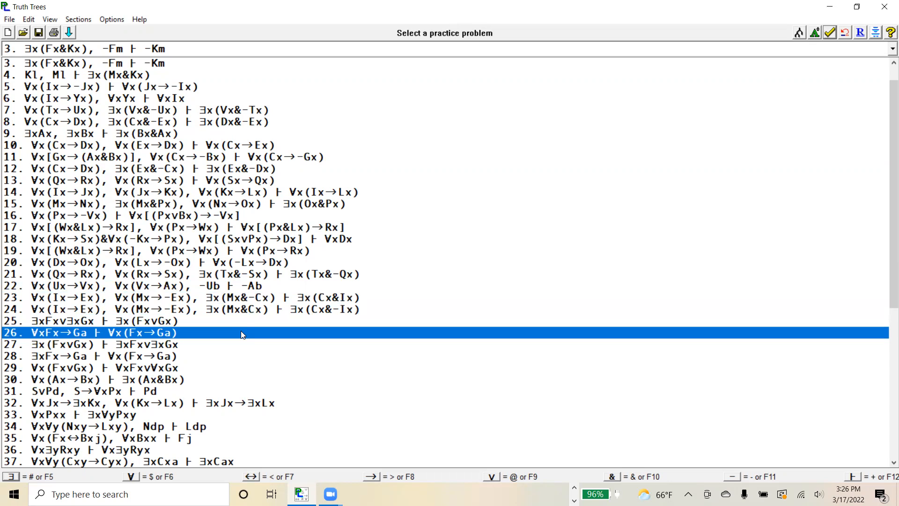
{"action": "left_click", "coordinate": [237, 147]}
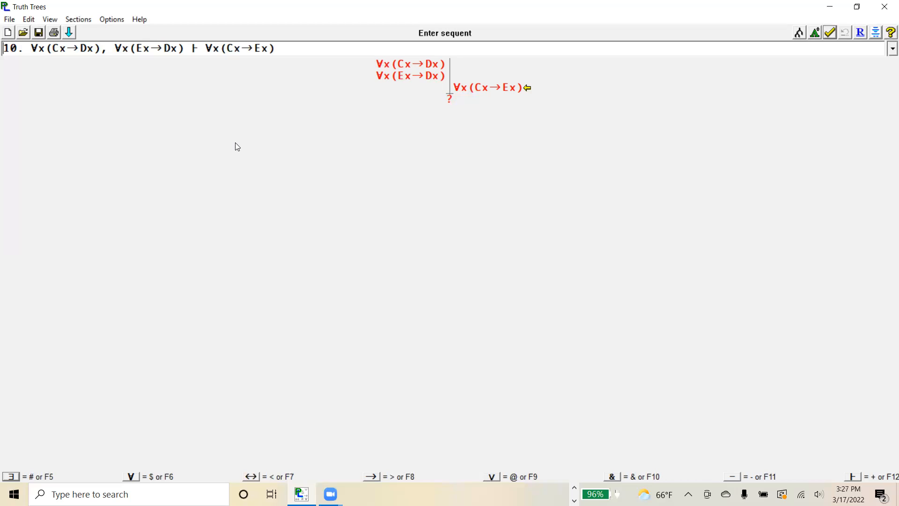
{"action": "key", "text": "Down"}
{"action": "left_click", "coordinate": [451, 98]}
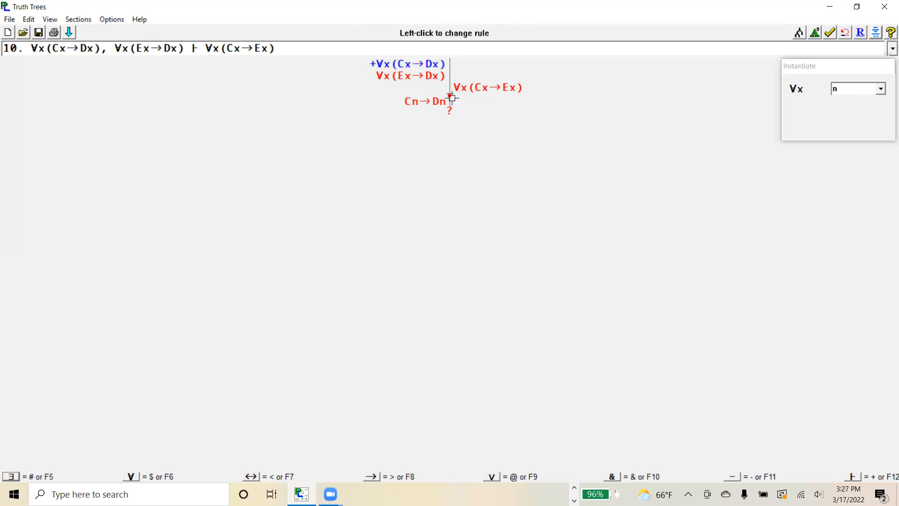
{"action": "left_click", "coordinate": [881, 90]}
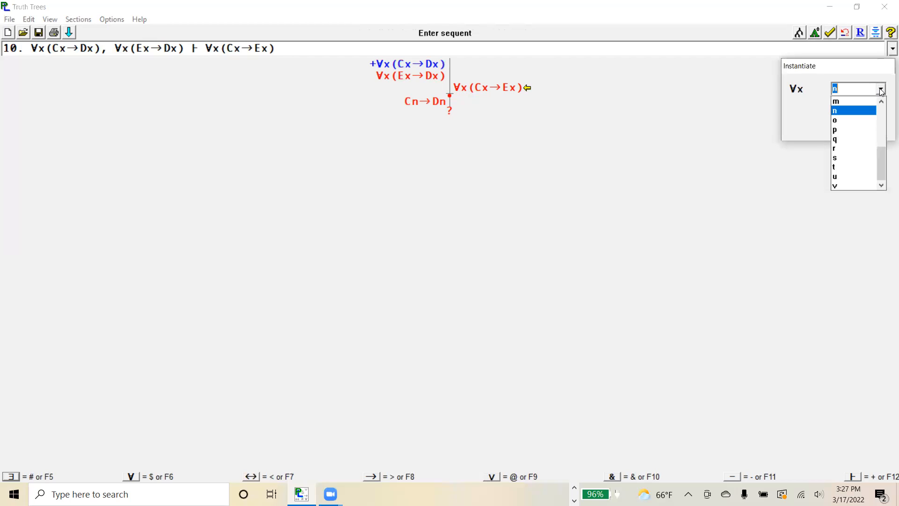
{"action": "left_click", "coordinate": [849, 103]}
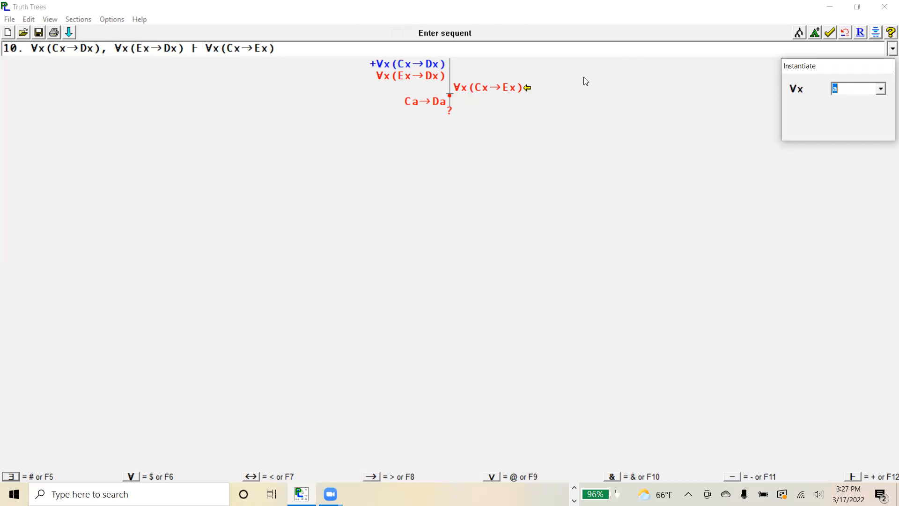
{"action": "left_click", "coordinate": [525, 121]}
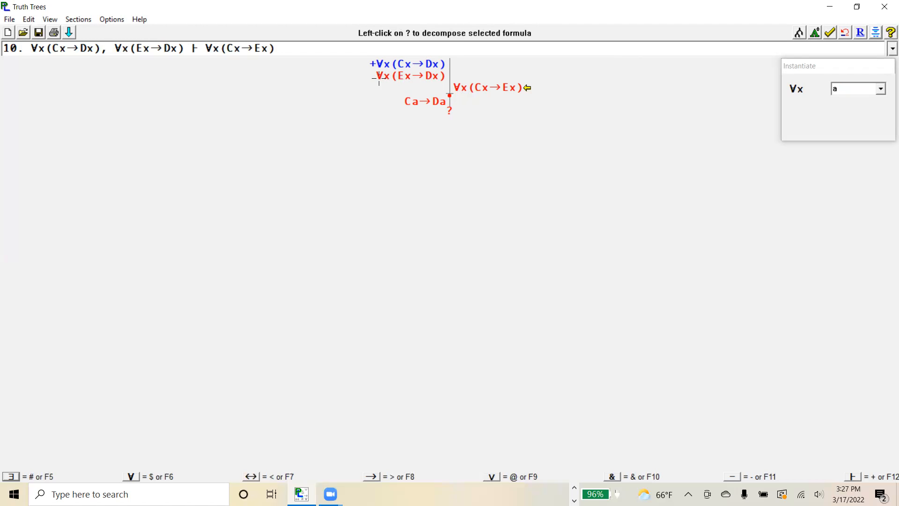
Step: Decompose ∀x(Ex→Dx) into Ea→Da on the true side and ∀x(Cx→Ex) on the false side, instantiating the latter with the constant b
{"action": "key", "text": "Down"}
{"action": "key", "text": "Down"}
{"action": "key", "text": "Down"}
{"action": "left_click", "coordinate": [451, 112]}
{"action": "left_click", "coordinate": [450, 123]}
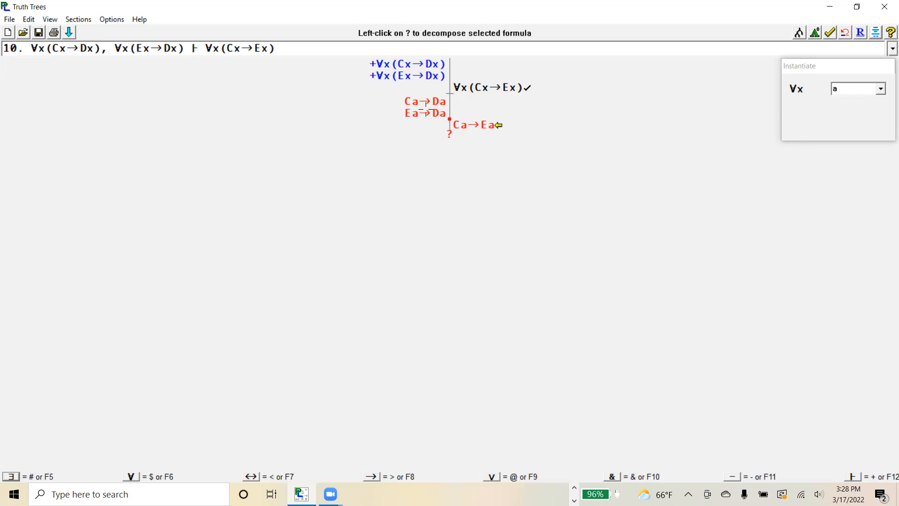
{"action": "left_click", "coordinate": [883, 89]}
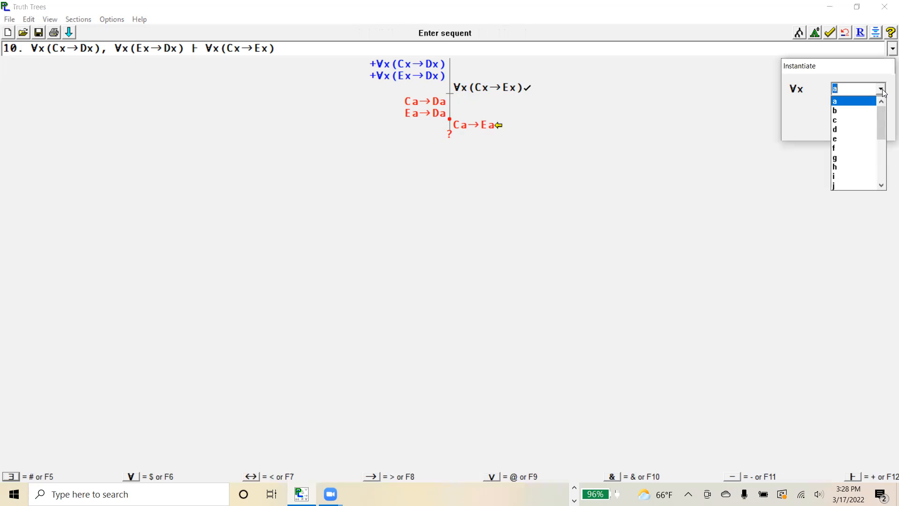
{"action": "left_click", "coordinate": [864, 111]}
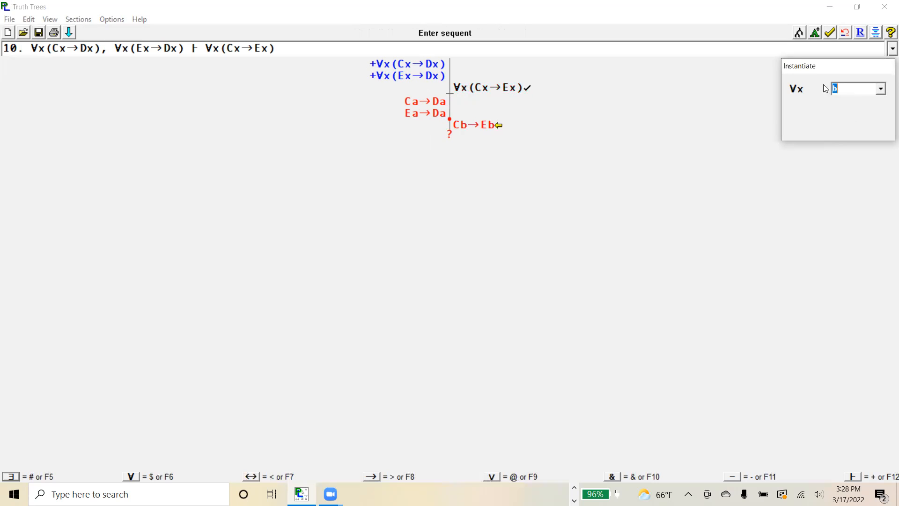
Step: Decompose Cb→Eb into Cb on the true side and Eb on the false side, without branching
{"action": "left_click", "coordinate": [450, 136]}
{"action": "left_click", "coordinate": [450, 136]}
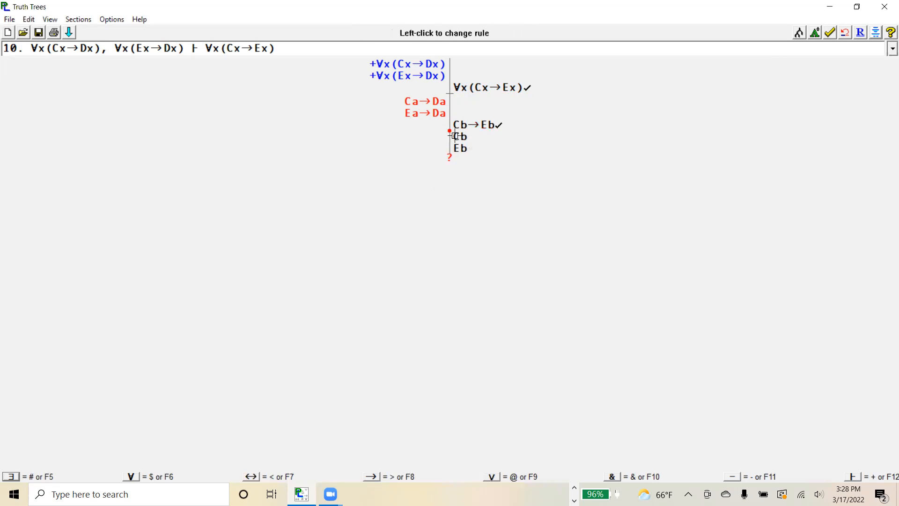
{"action": "left_click", "coordinate": [448, 131]}
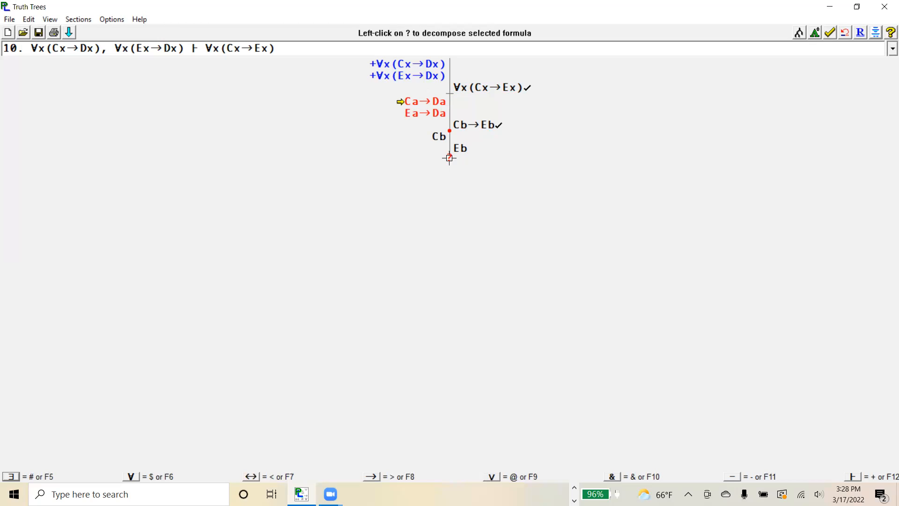
{"action": "left_click", "coordinate": [449, 158]}
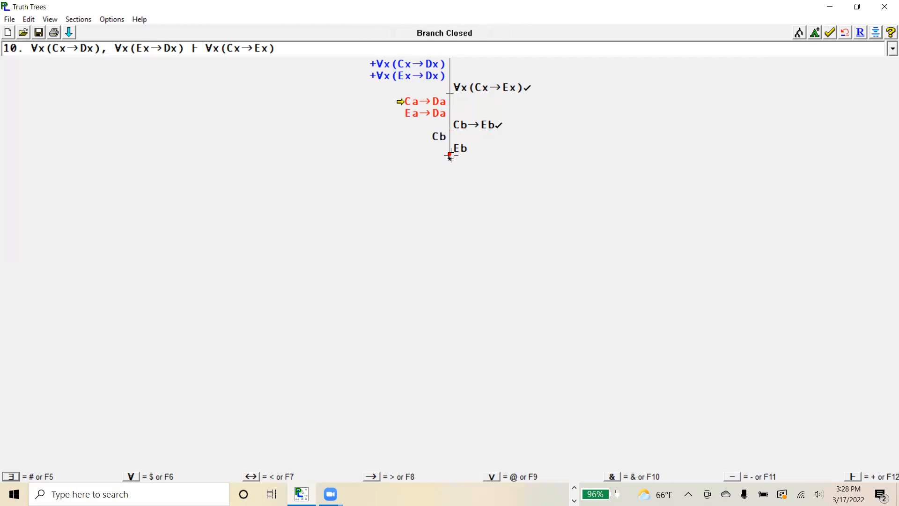
{"action": "left_click", "coordinate": [450, 153]}
{"action": "left_click", "coordinate": [846, 36]}
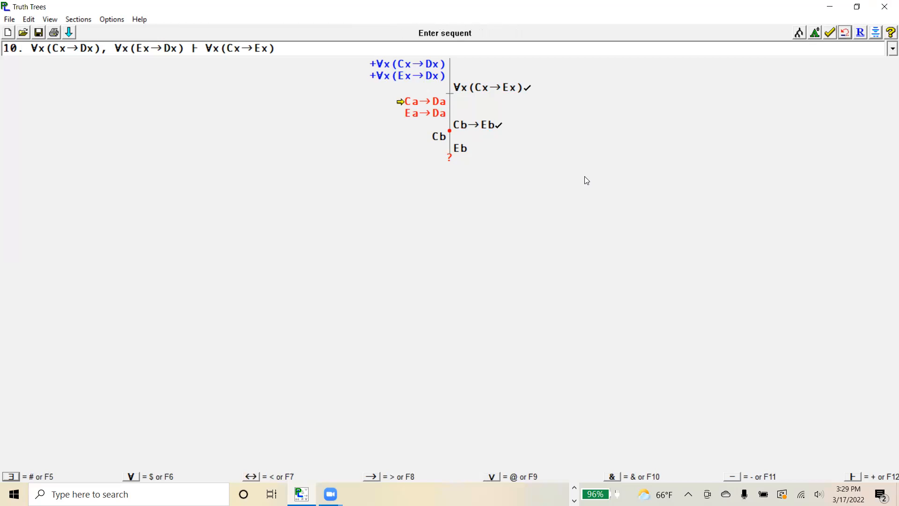
Step: Decompose Ca→Da into two branches, one with Ca on the false side and one with Da on the true side
{"action": "left_click", "coordinate": [448, 156]}
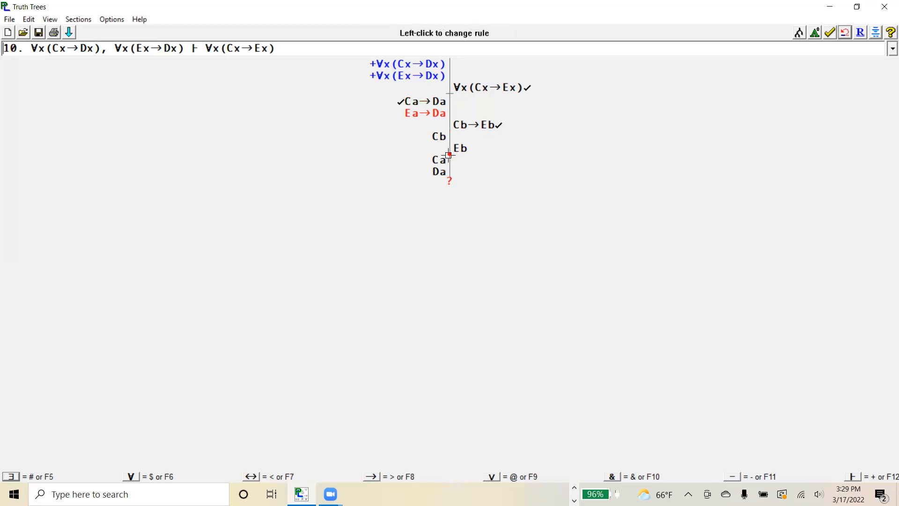
{"action": "left_click", "coordinate": [449, 156]}
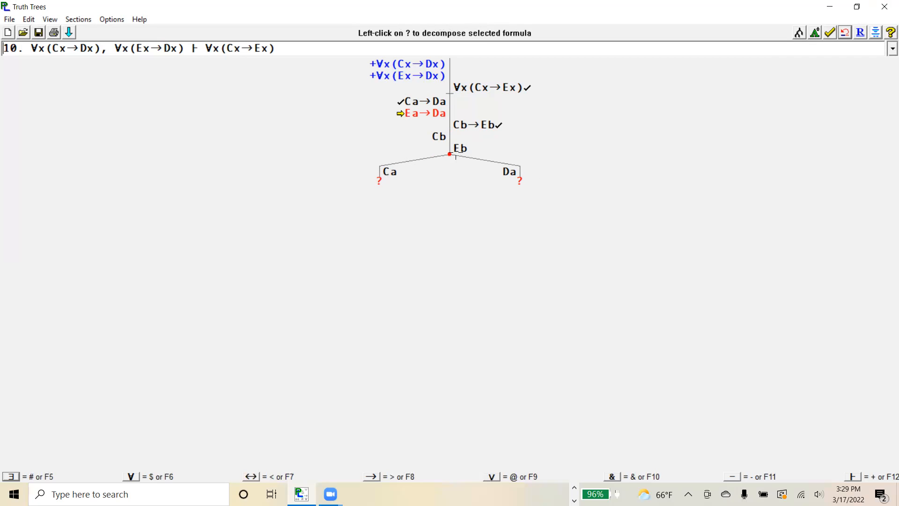
{"action": "left_click", "coordinate": [378, 180]}
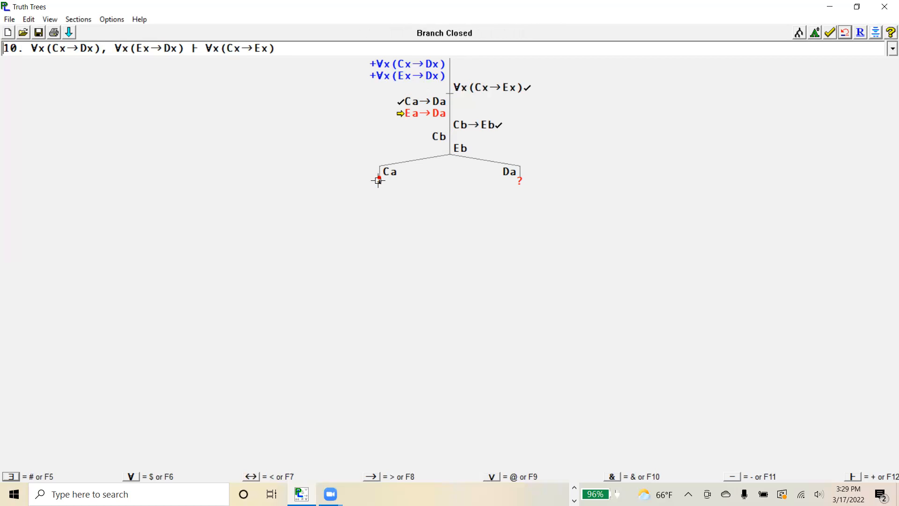
{"action": "left_click", "coordinate": [845, 32]}
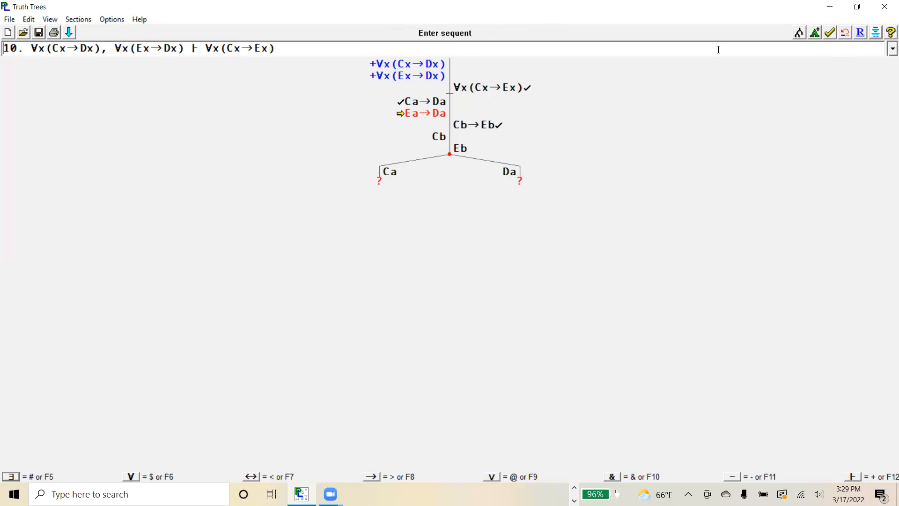
Step: Decompose Ea→Da below both the Ca and Da branches, splitting each into Ea on the false side and Da
{"action": "left_click", "coordinate": [379, 179]}
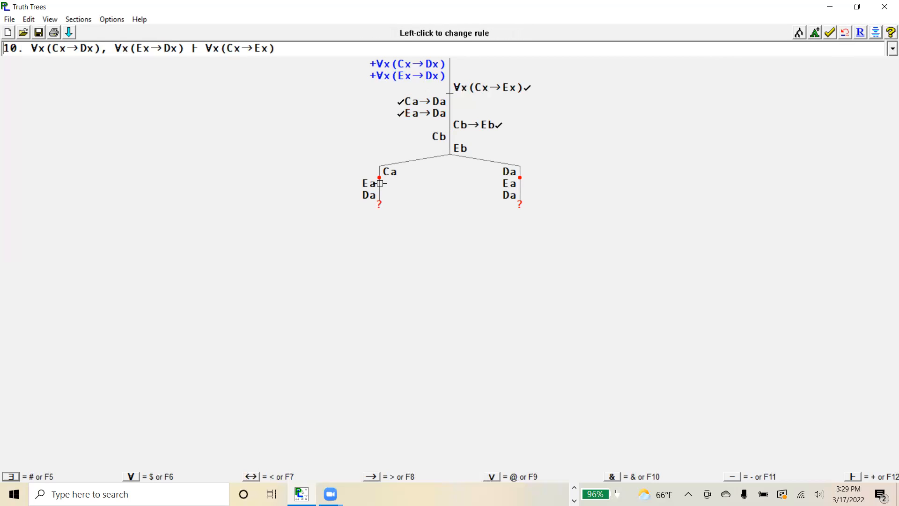
{"action": "left_click", "coordinate": [378, 178]}
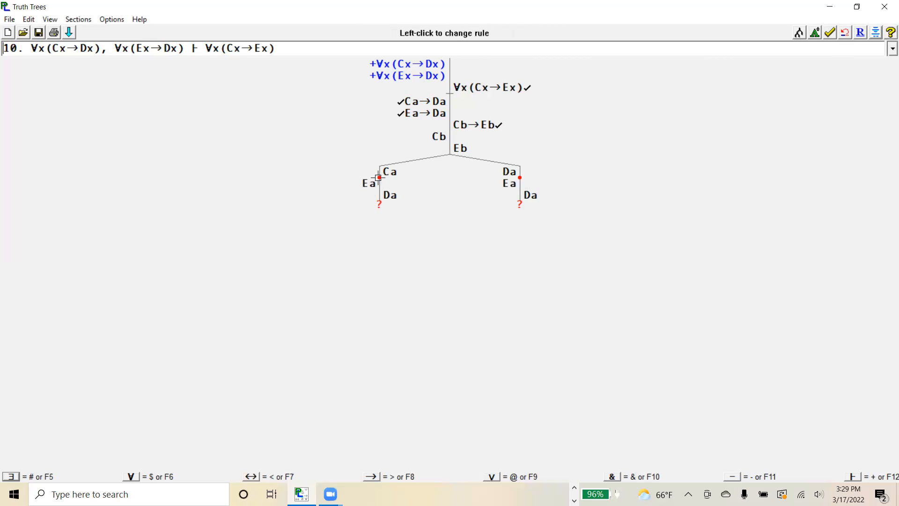
{"action": "left_click", "coordinate": [378, 178]}
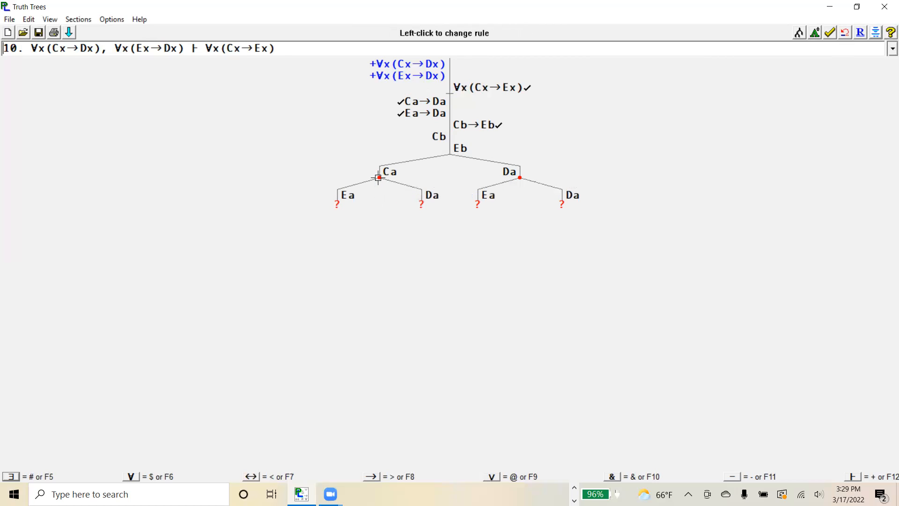